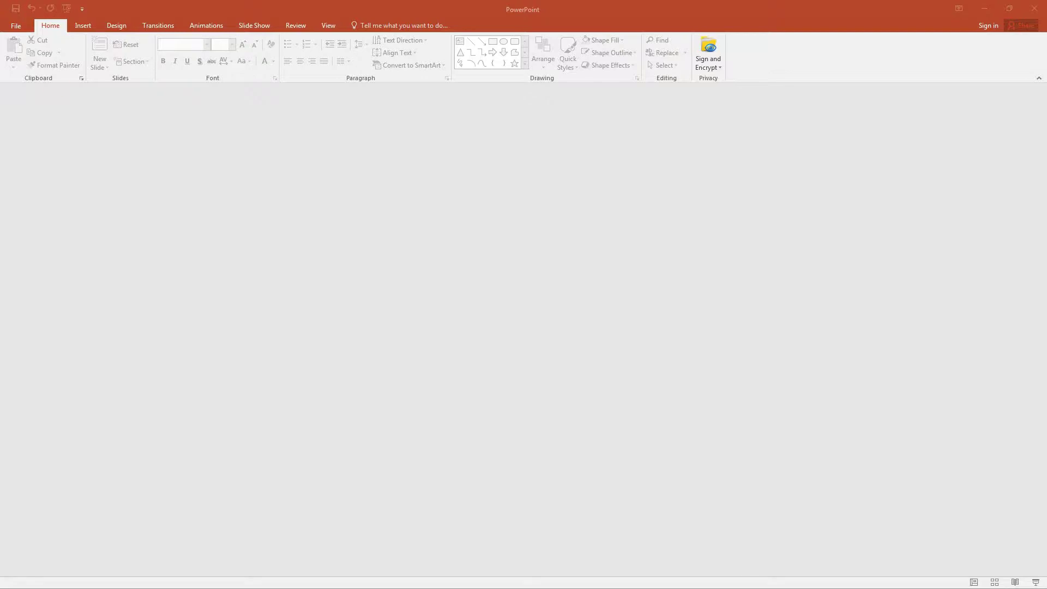
Step: Show the Personal templates on the New page and select the Example template
{"action": "key", "text": "ctrl+o"}
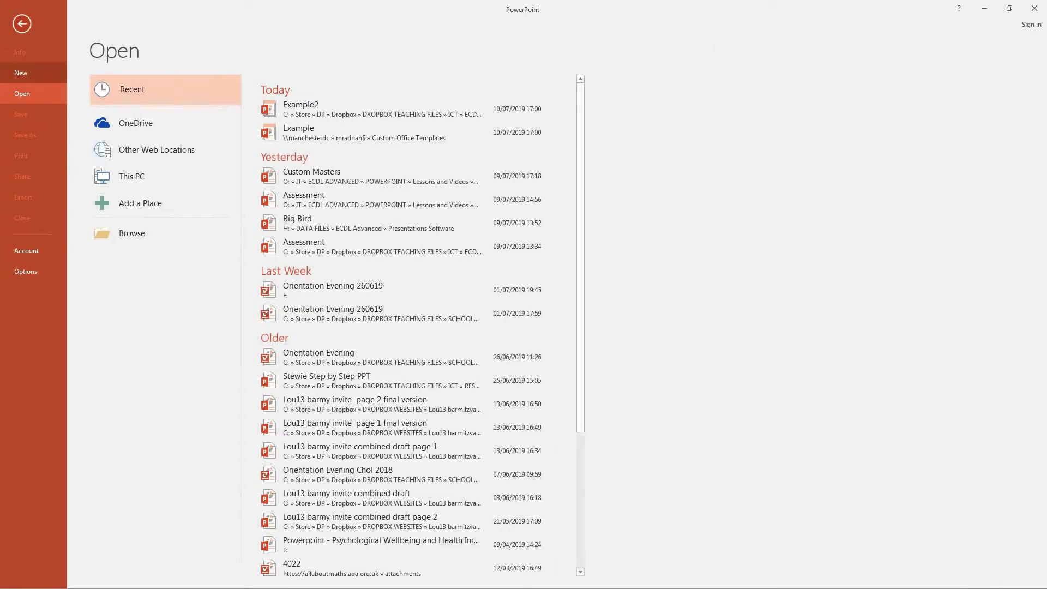
{"action": "left_click", "coordinate": [24, 73]}
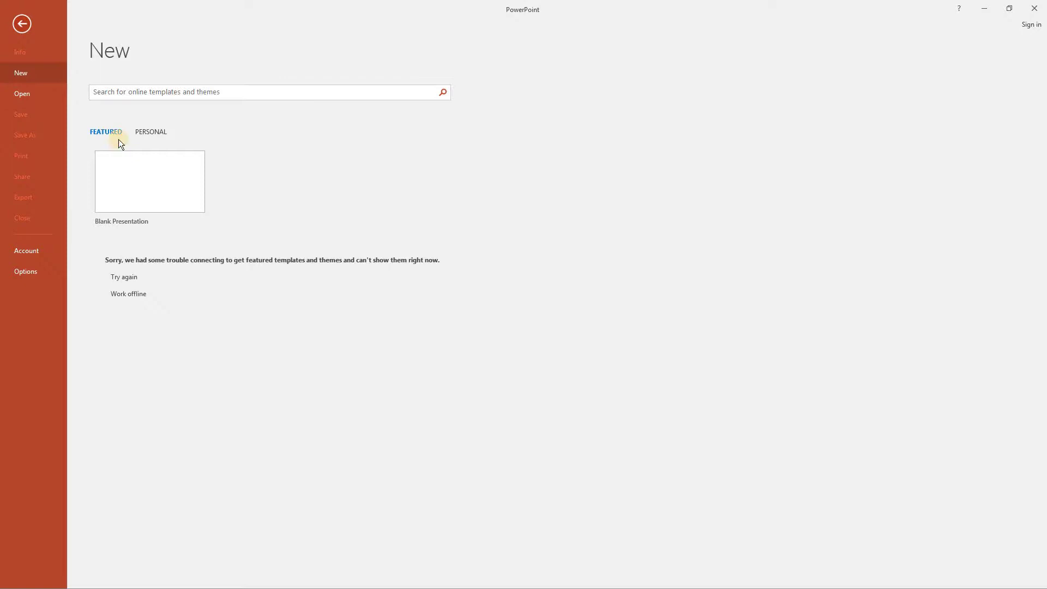
{"action": "left_click", "coordinate": [152, 134]}
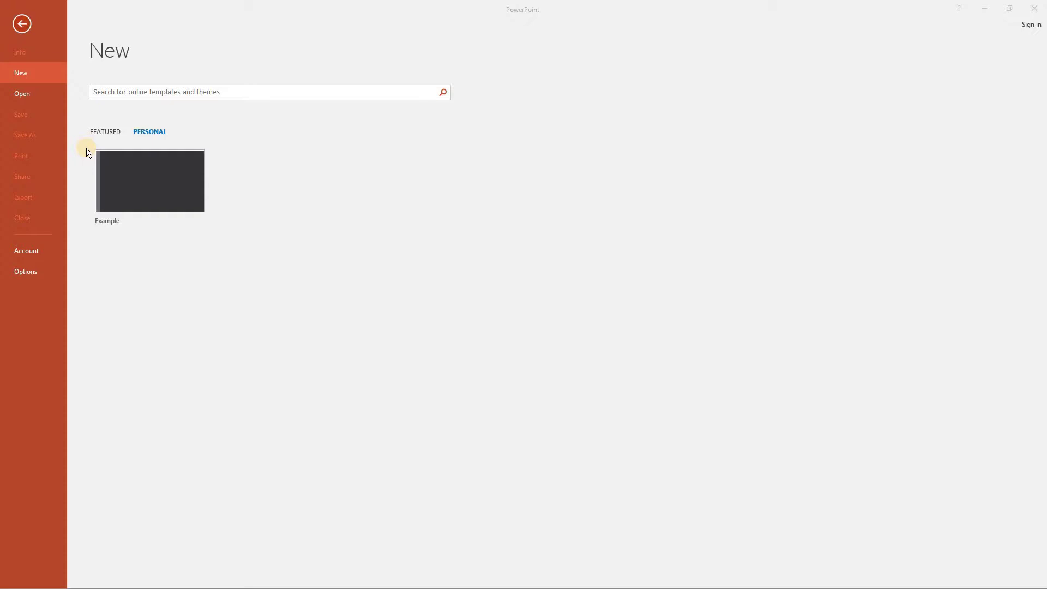
{"action": "left_click", "coordinate": [144, 188]}
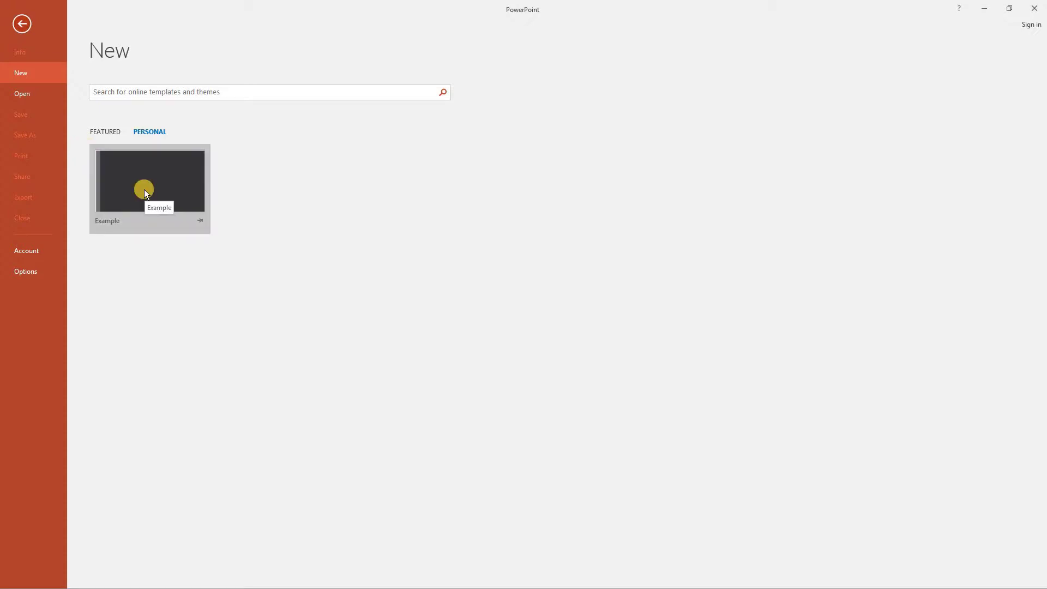
Step: Create a presentation from Example with title 'Example' and subtitle 'ABC Computing'
{"action": "double_click", "coordinate": [144, 189]}
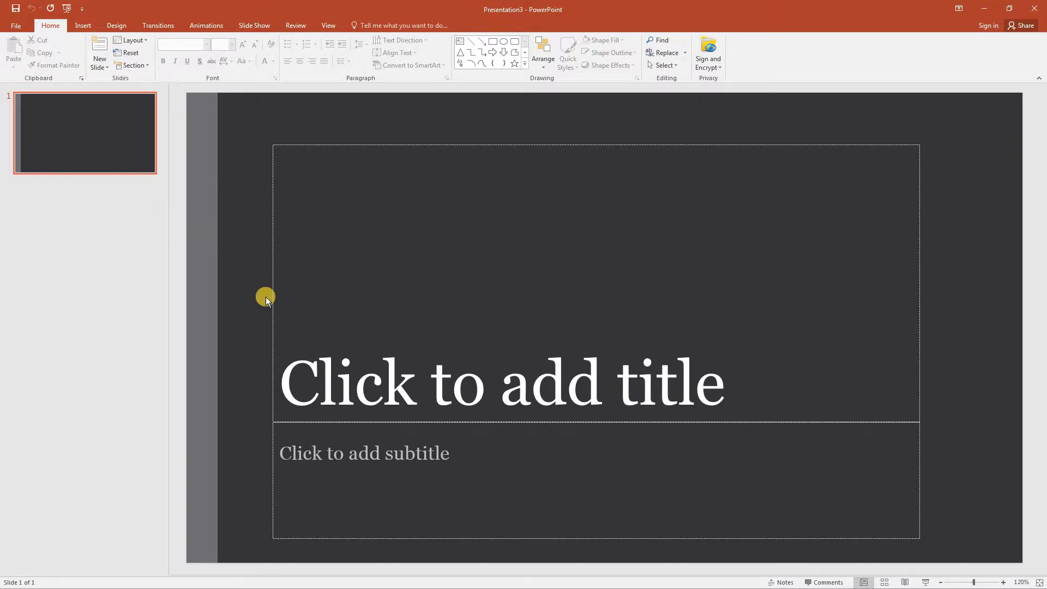
{"action": "left_click", "coordinate": [320, 388]}
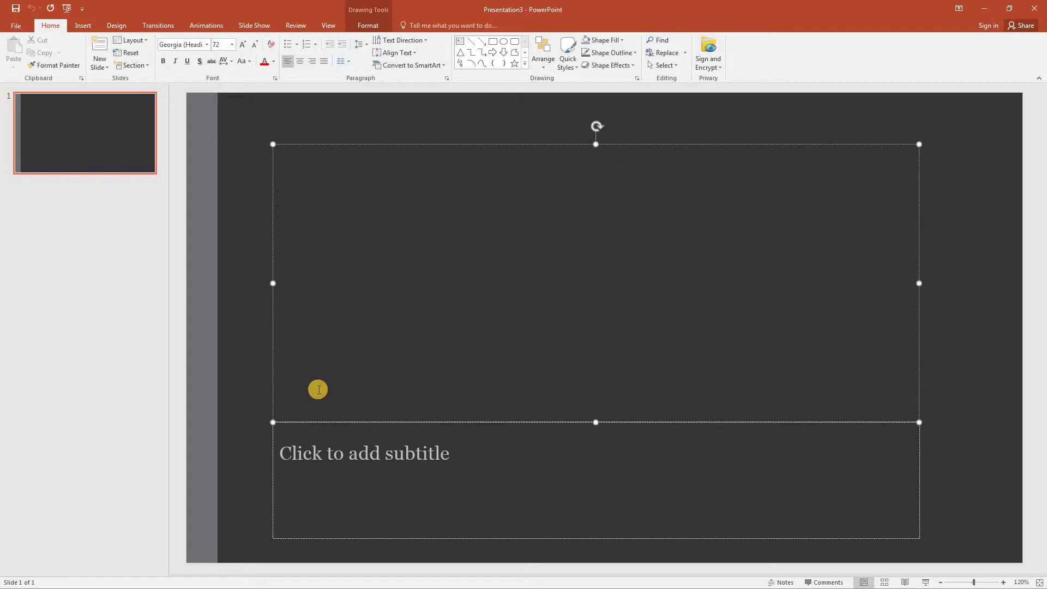
{"action": "type", "text": "Example"}
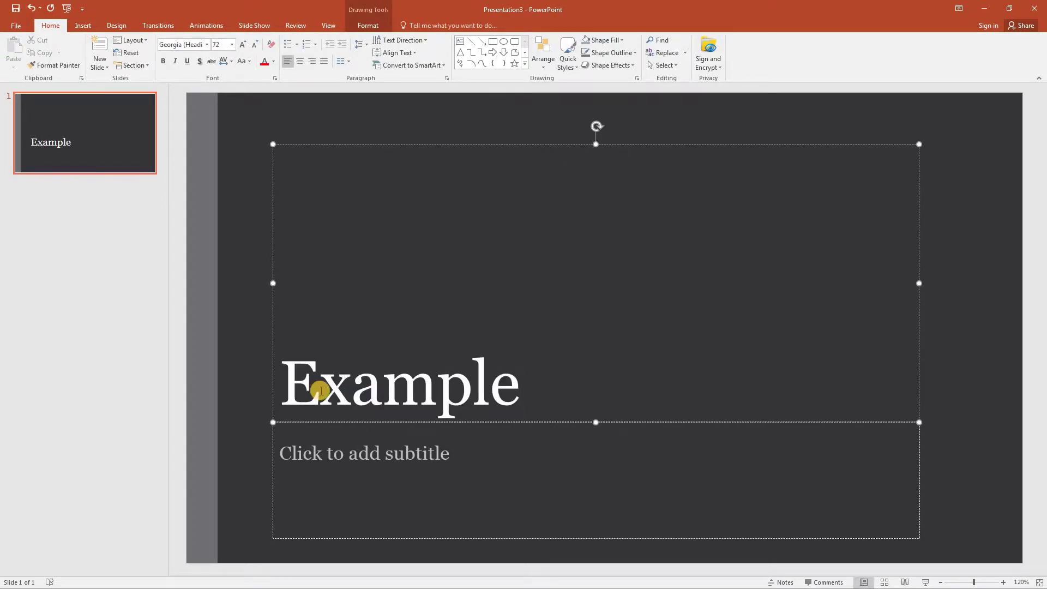
{"action": "left_click", "coordinate": [293, 454]}
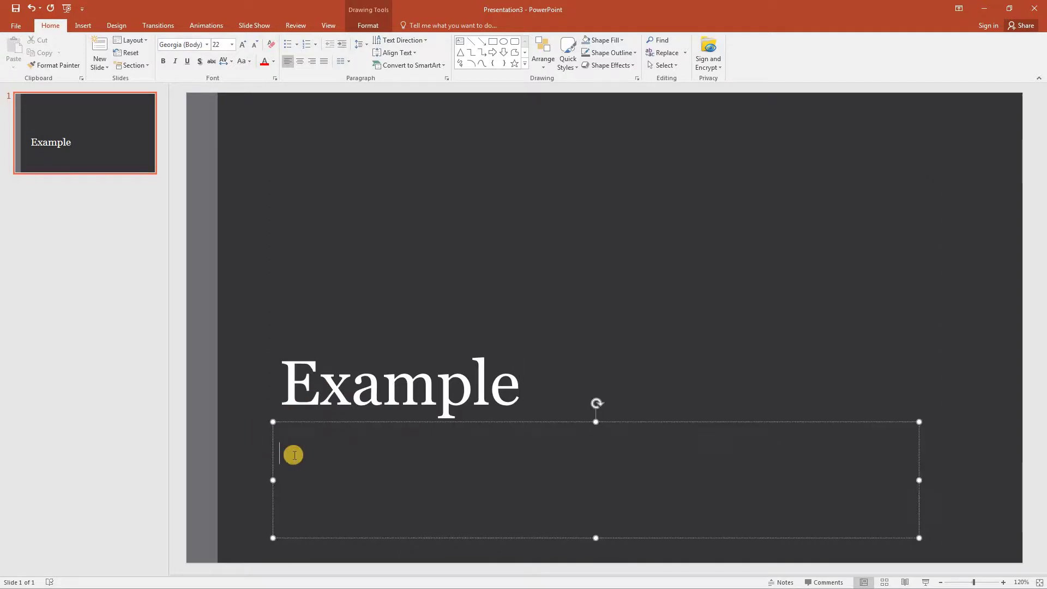
{"action": "type", "text": "ABC"}
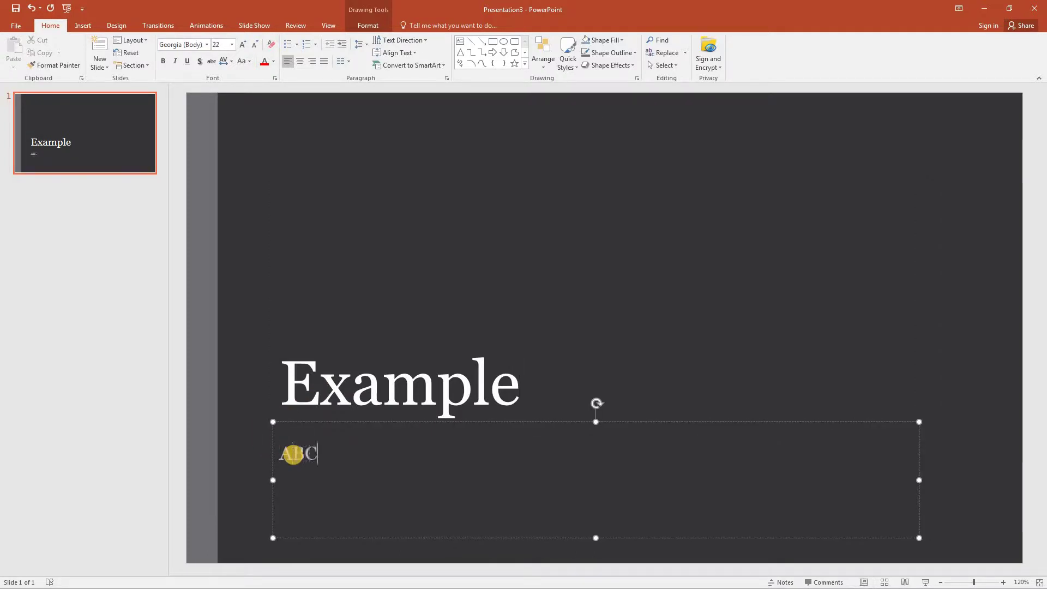
{"action": "type", "text": " Computing"}
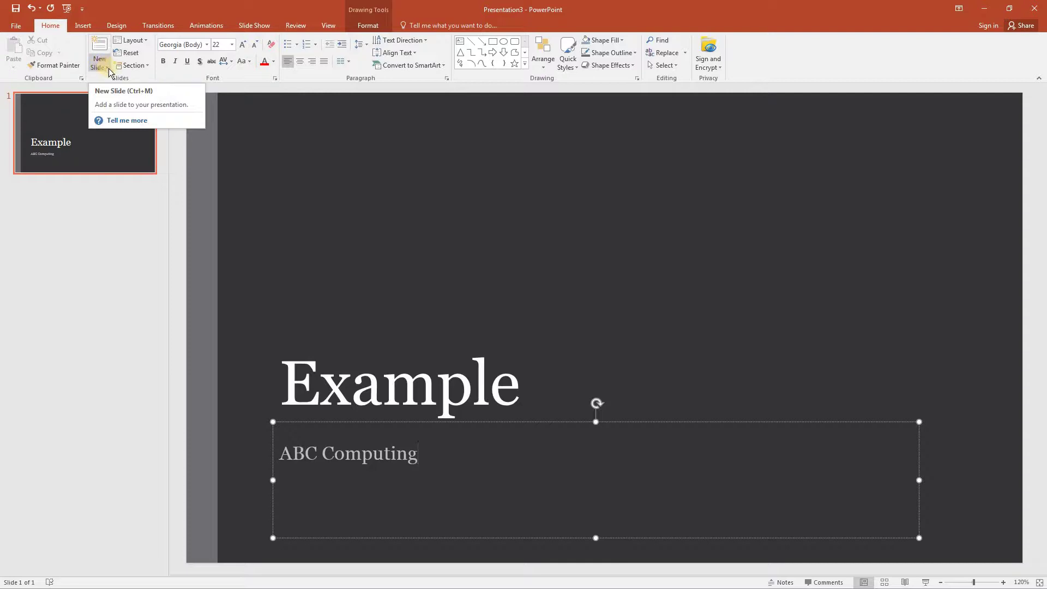
Step: Add a Title and Content slide and title it 'Contents'
{"action": "left_click", "coordinate": [107, 71]}
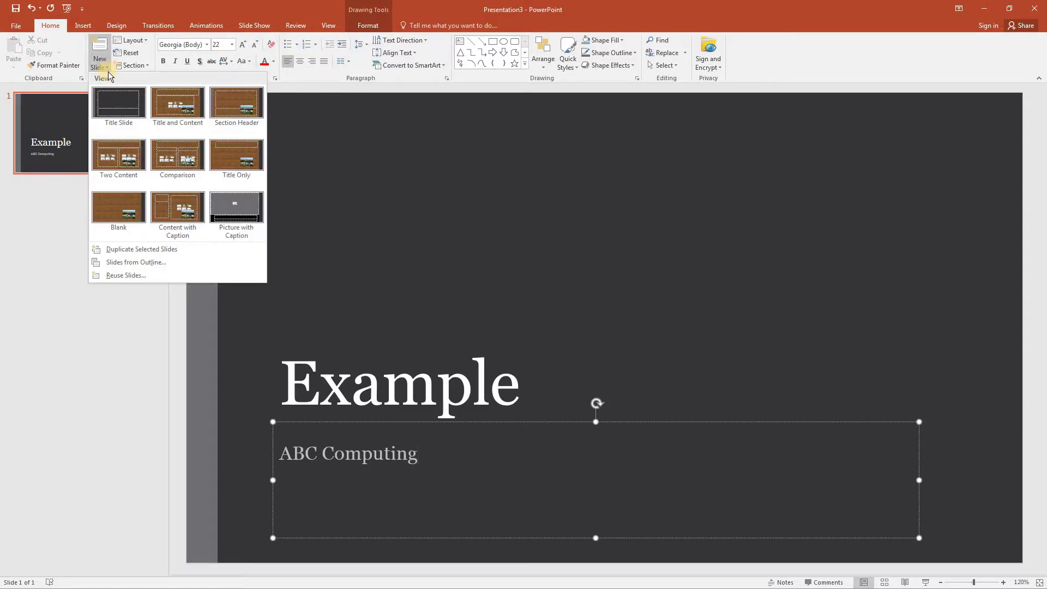
{"action": "left_click", "coordinate": [172, 109]}
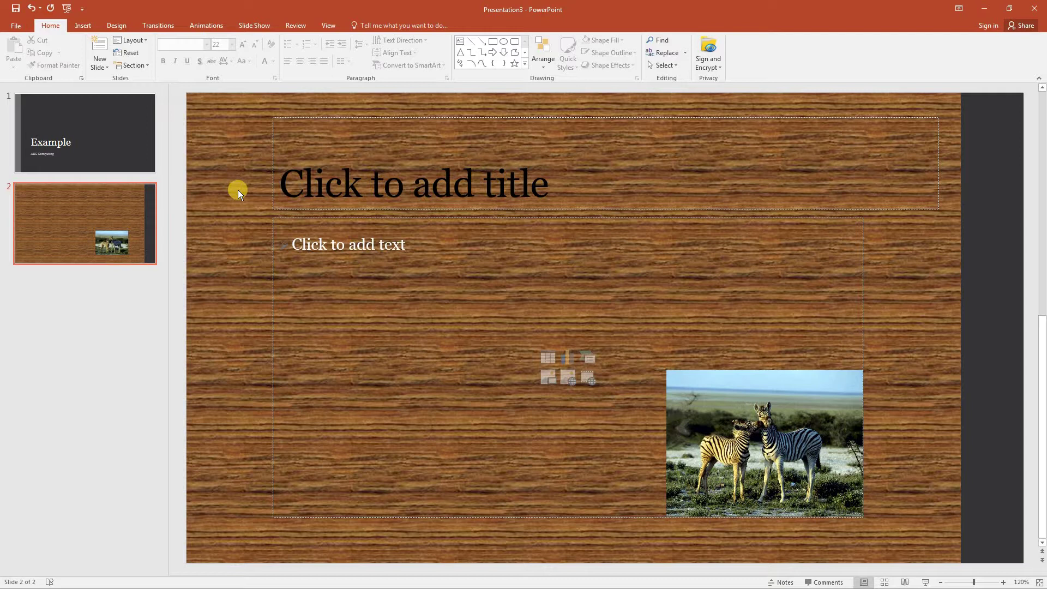
{"action": "left_click", "coordinate": [349, 183]}
{"action": "type", "text": "C"}
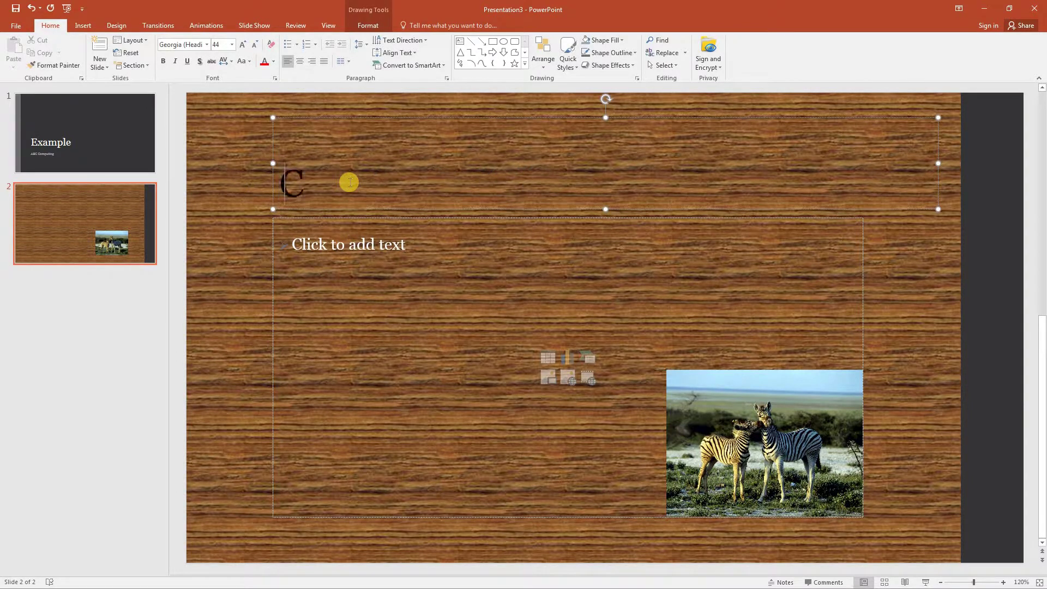
{"action": "type", "text": "ontents"}
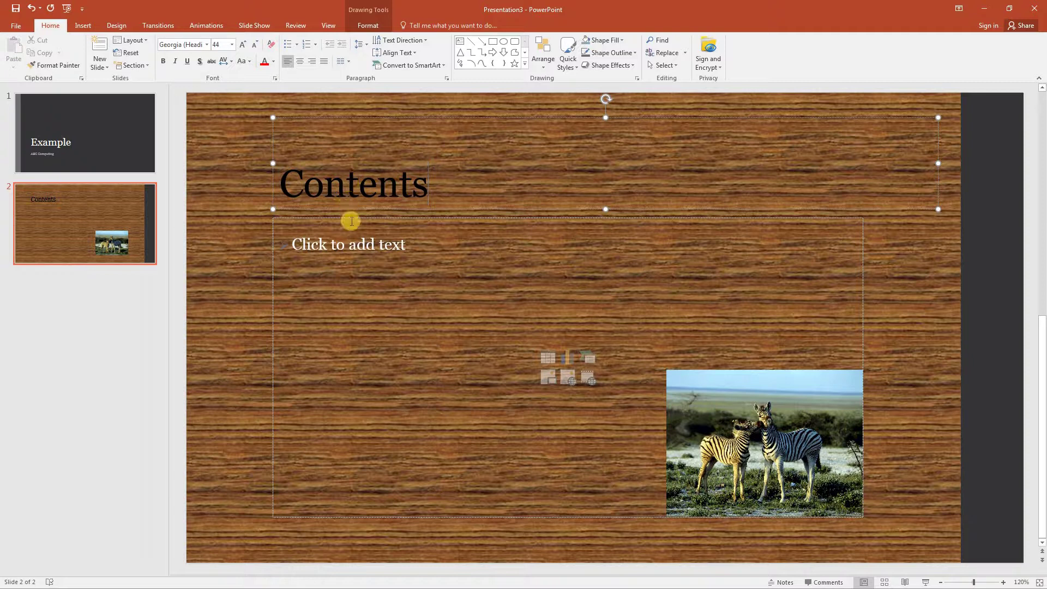
Step: Fill the body with two bullets: 'Introduction' and 'History'
{"action": "left_click", "coordinate": [295, 247]}
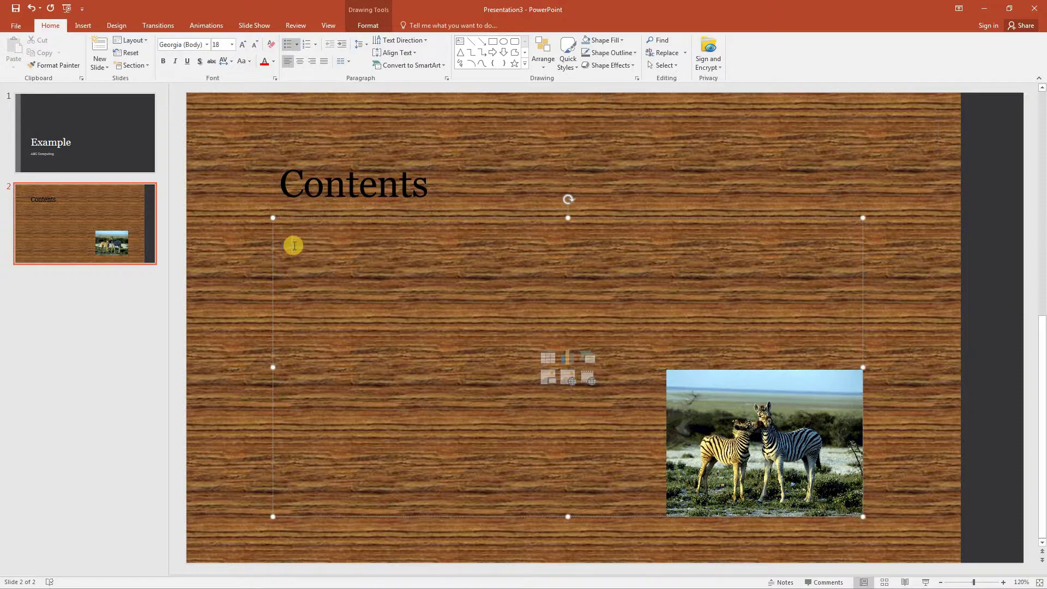
{"action": "type", "text": "Introdu"}
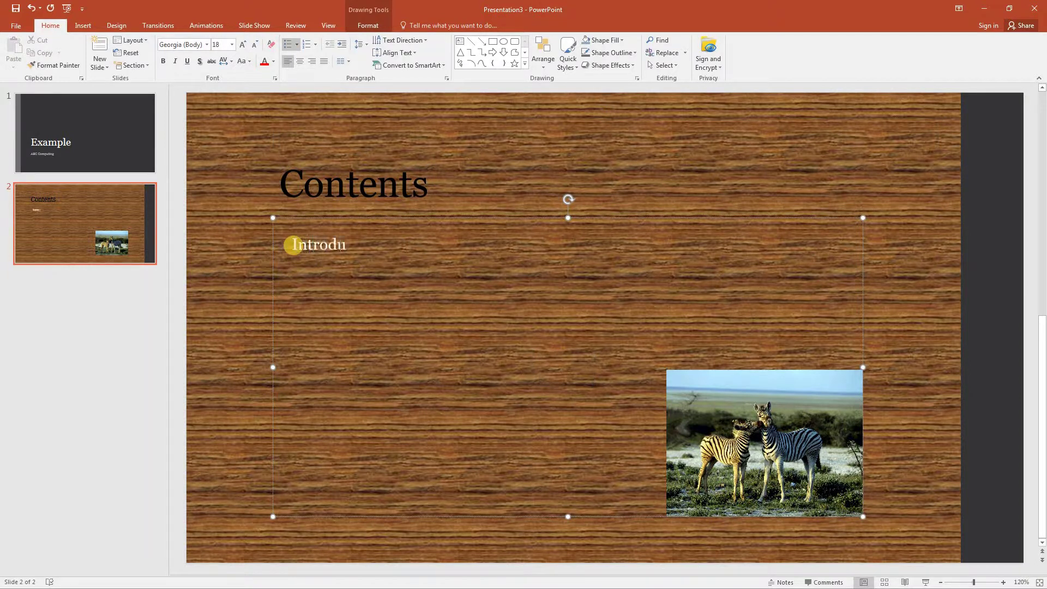
{"action": "type", "text": "ction"}
{"action": "key", "text": "Return"}
{"action": "key", "text": "Return"}
{"action": "type", "text": "History"}
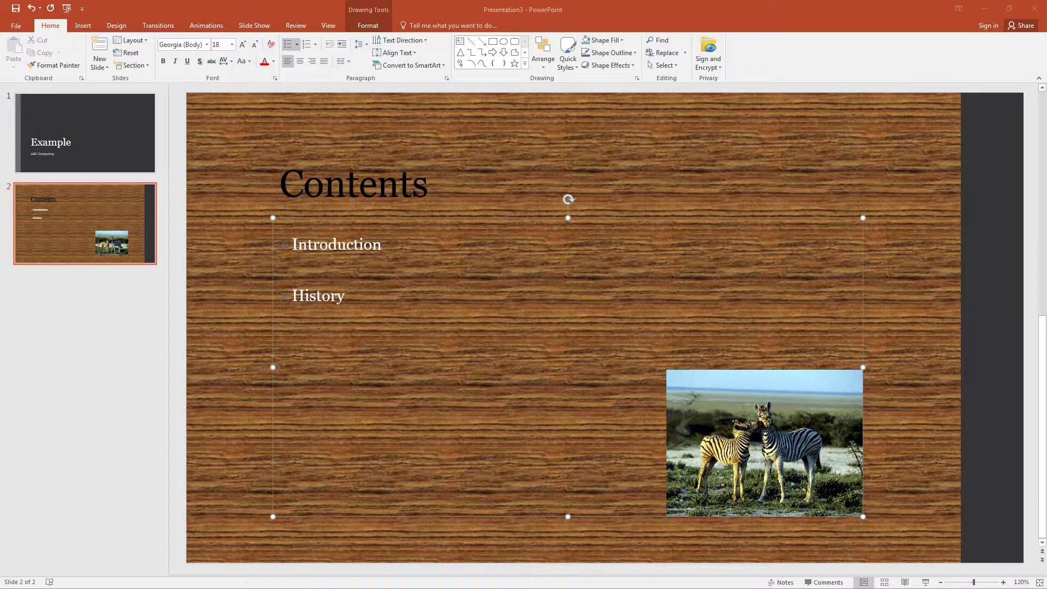
Step: Close the new presentation without saving and open Assessment from the Recent list
{"action": "left_click", "coordinate": [19, 26]}
{"action": "key", "text": "Escape"}
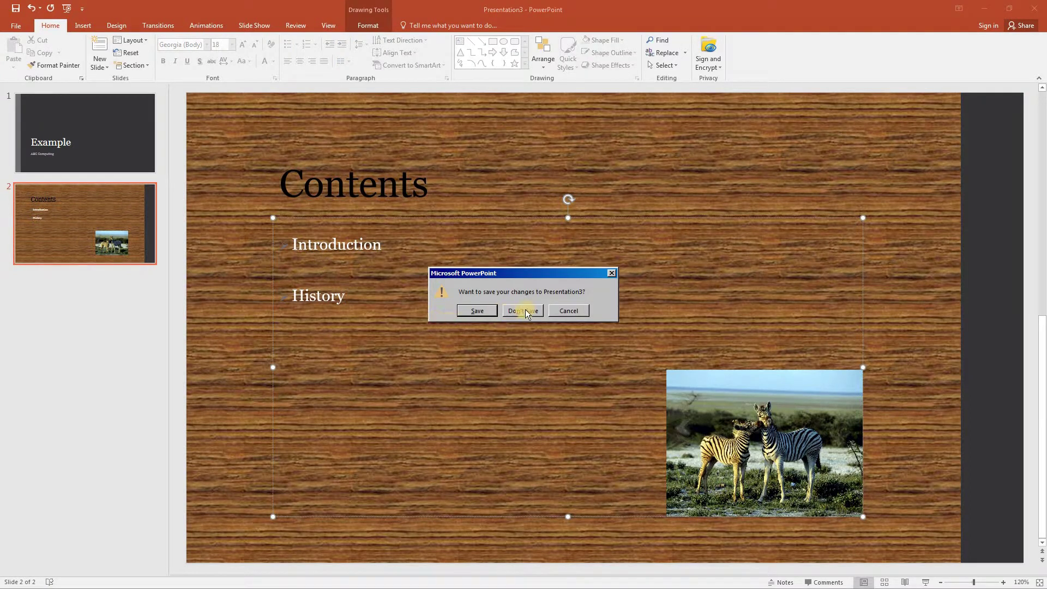
{"action": "left_click", "coordinate": [524, 311]}
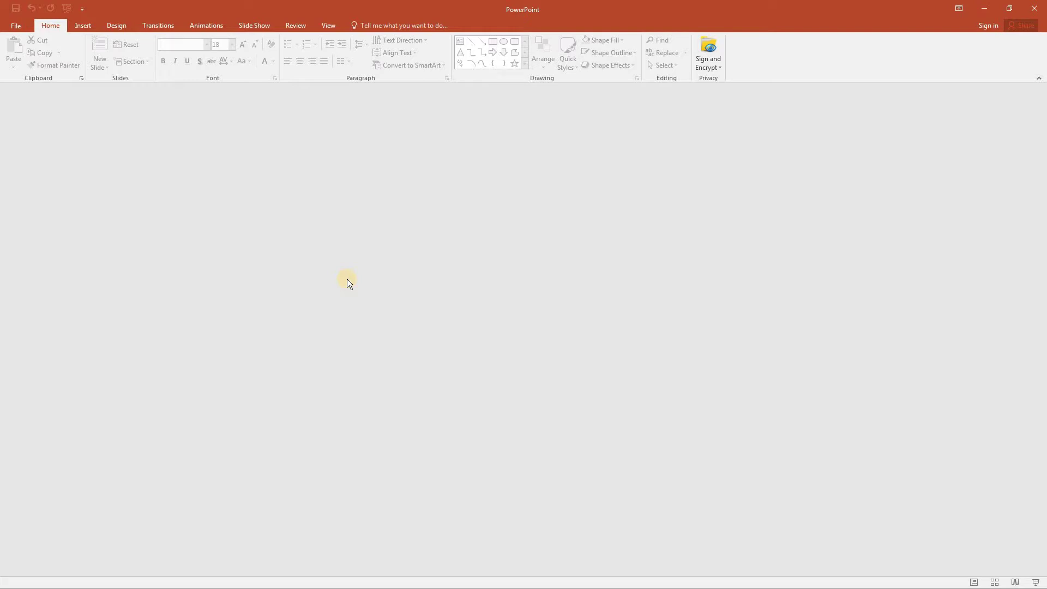
{"action": "left_click", "coordinate": [14, 27]}
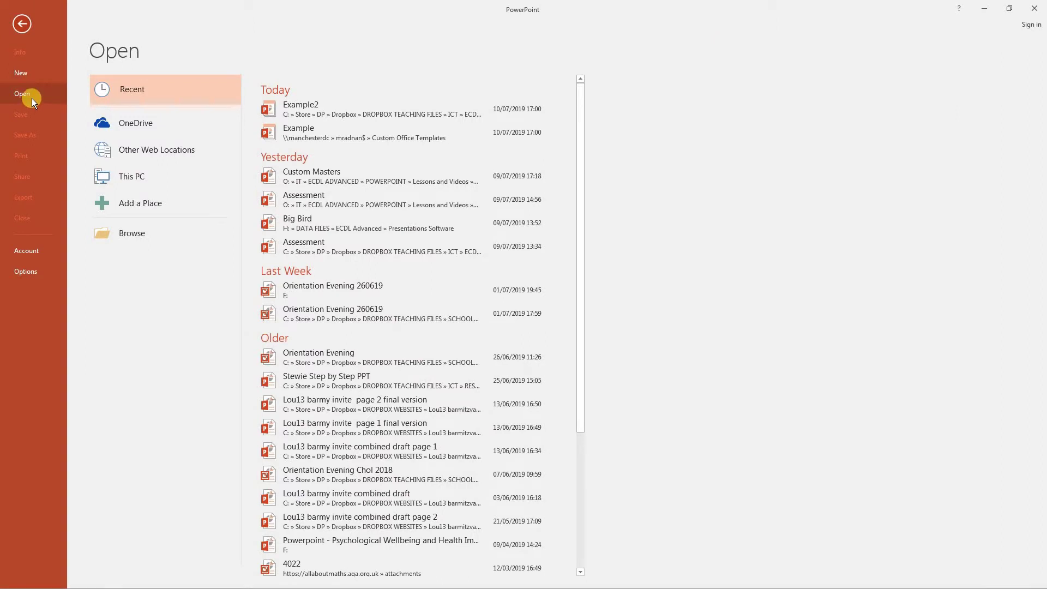
{"action": "left_click", "coordinate": [307, 202]}
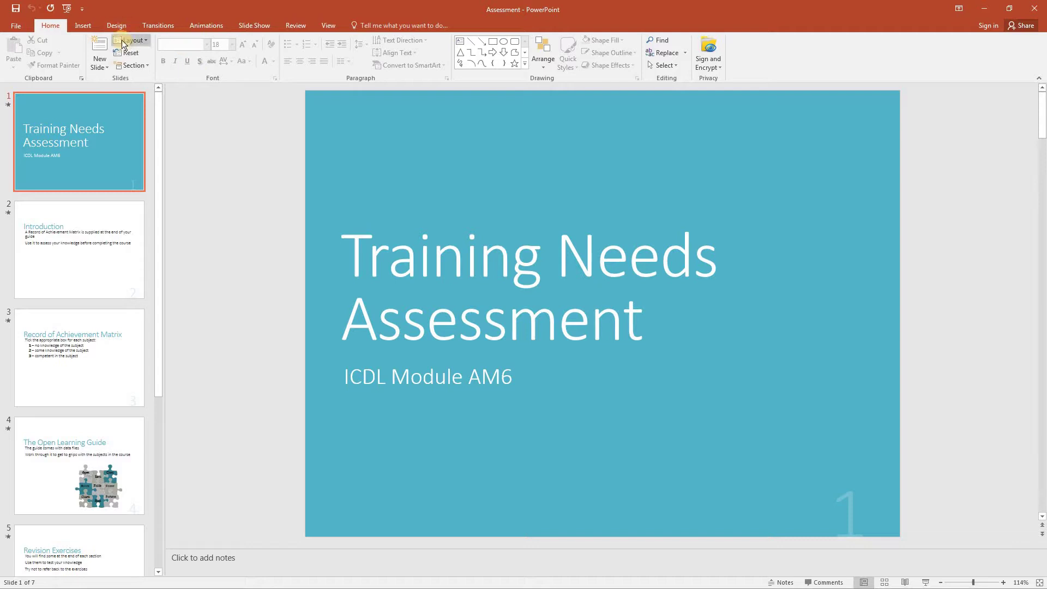
Step: Browse for a theme file and select Example in Documents > Custom Office Templates
{"action": "left_click", "coordinate": [112, 29]}
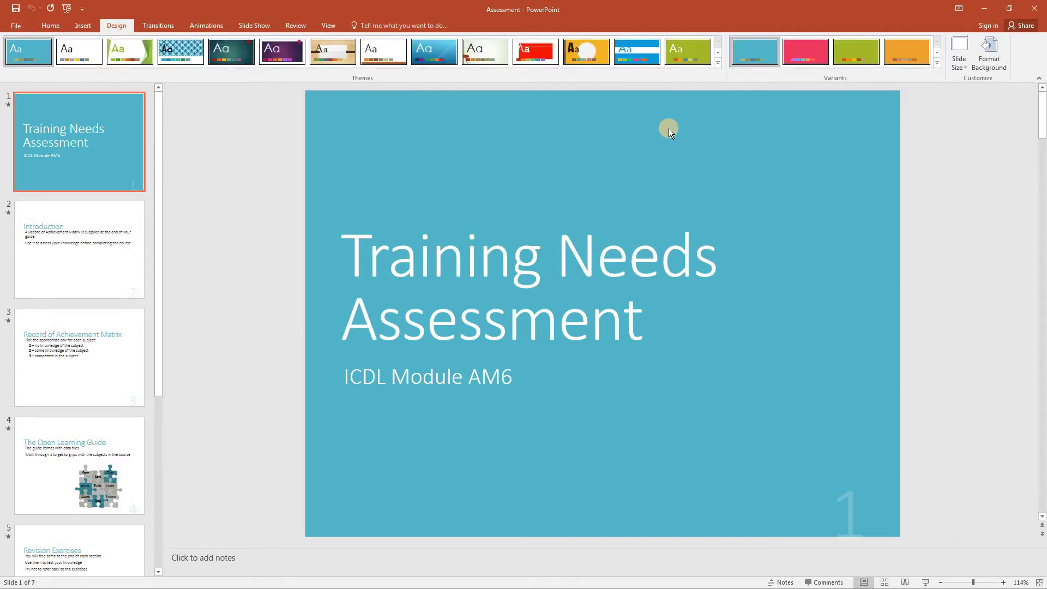
{"action": "left_click", "coordinate": [717, 64]}
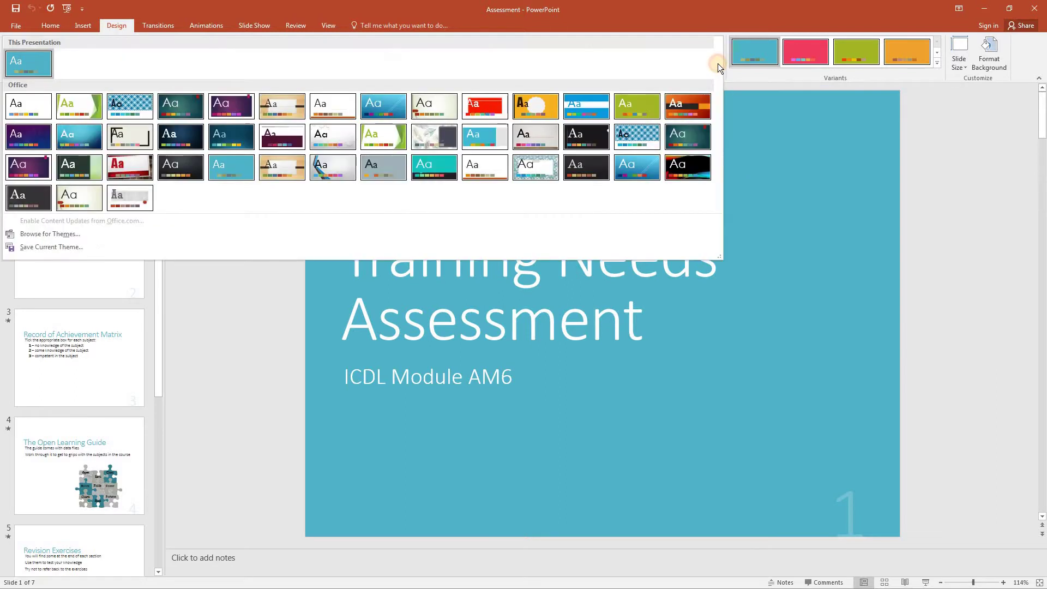
{"action": "left_click", "coordinate": [41, 234]}
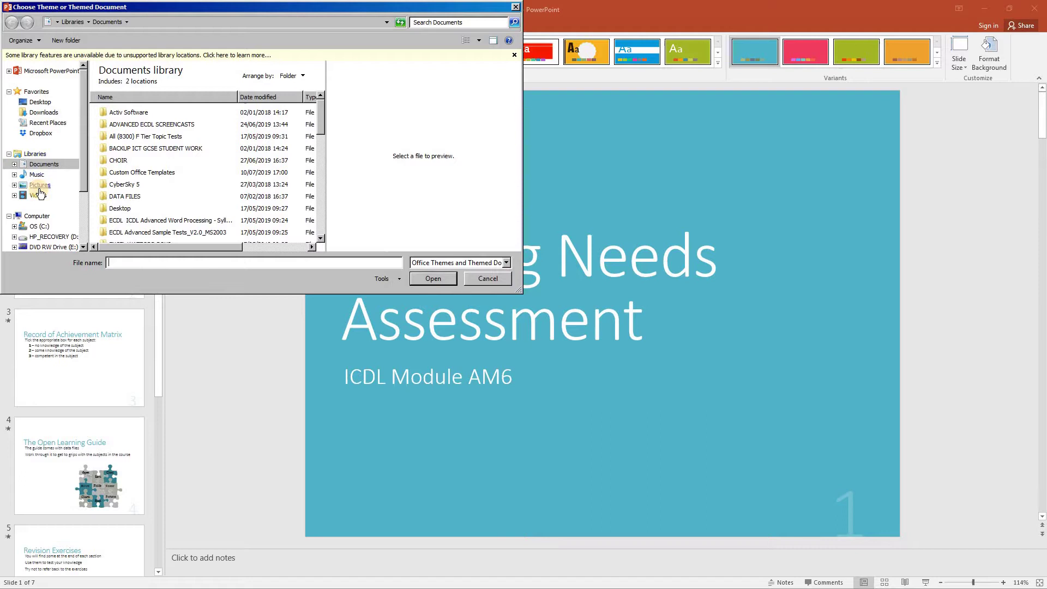
{"action": "left_click", "coordinate": [43, 165]}
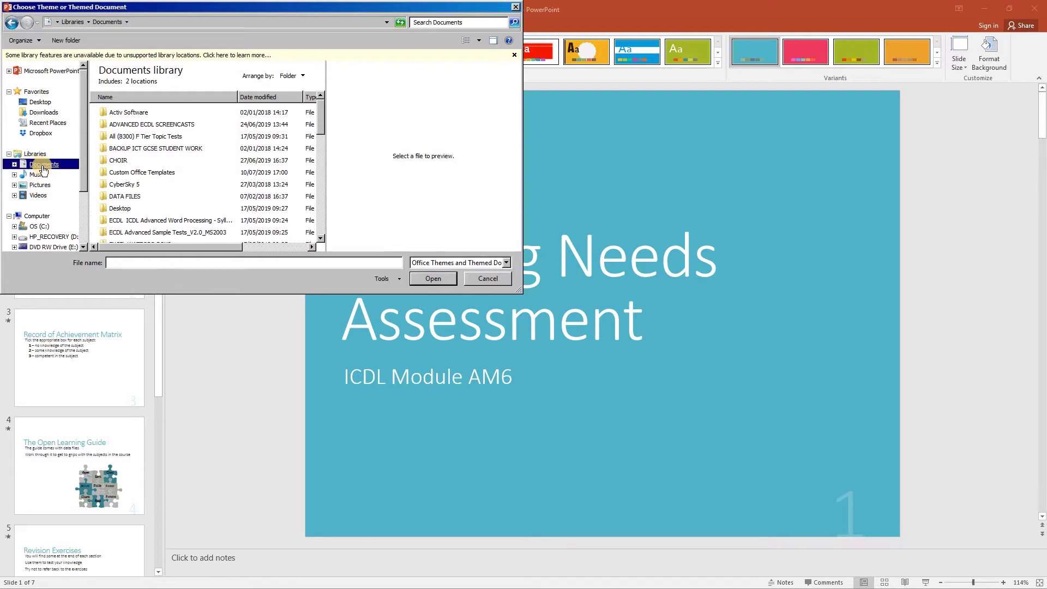
{"action": "double_click", "coordinate": [134, 173]}
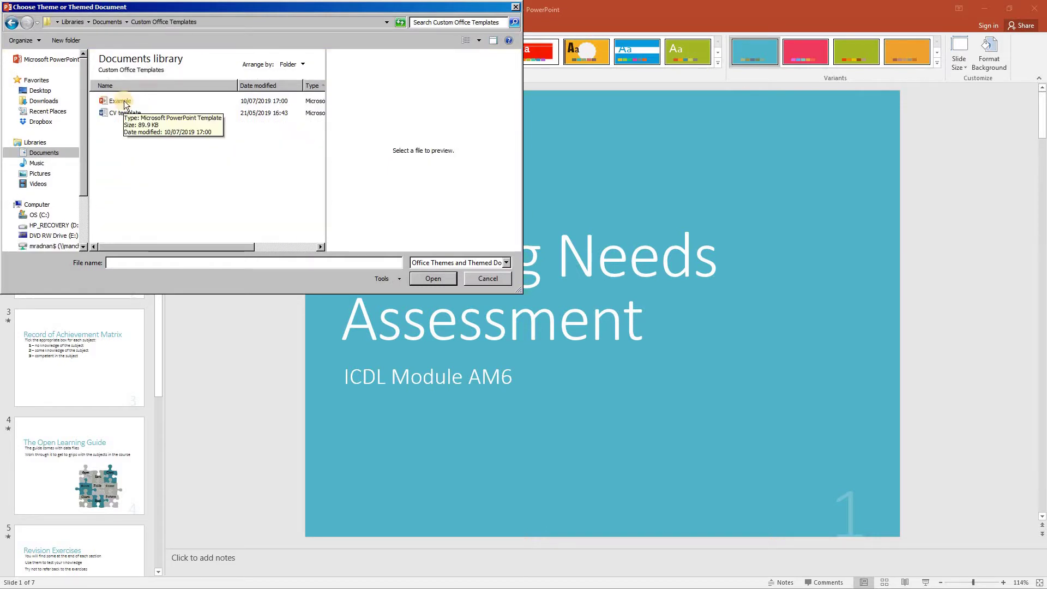
{"action": "left_click", "coordinate": [121, 101]}
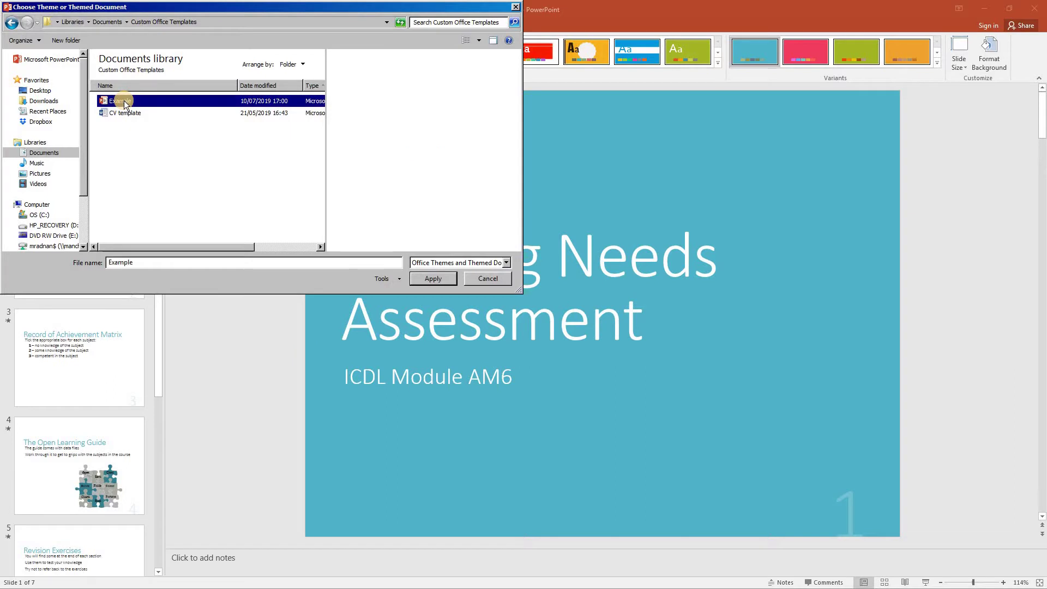
Step: Apply the Example theme and review slides 2 and 4 with their wood-grain backgrounds
{"action": "left_click", "coordinate": [433, 279]}
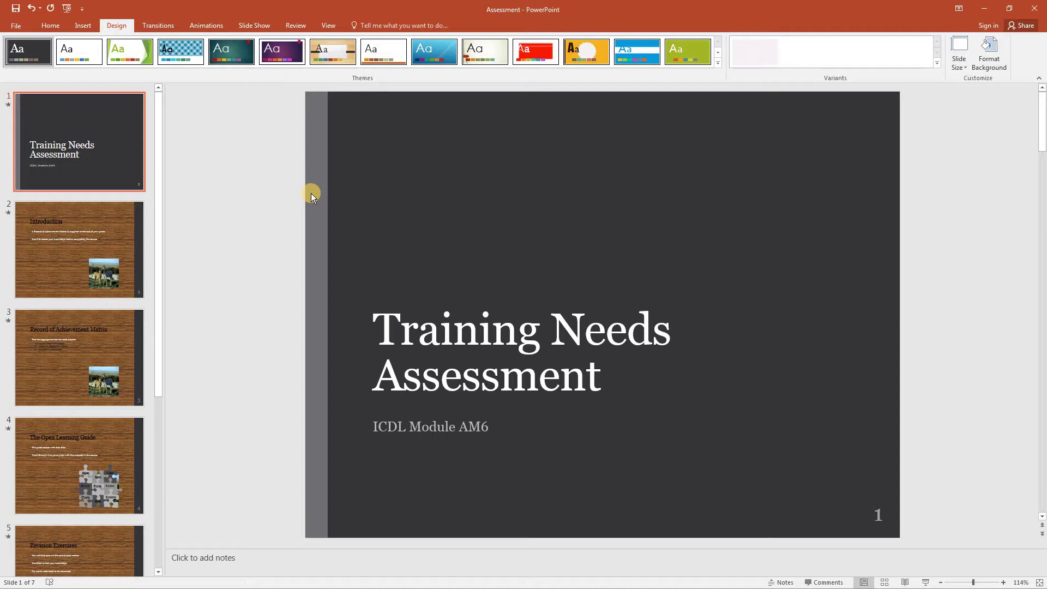
{"action": "left_click", "coordinate": [71, 237]}
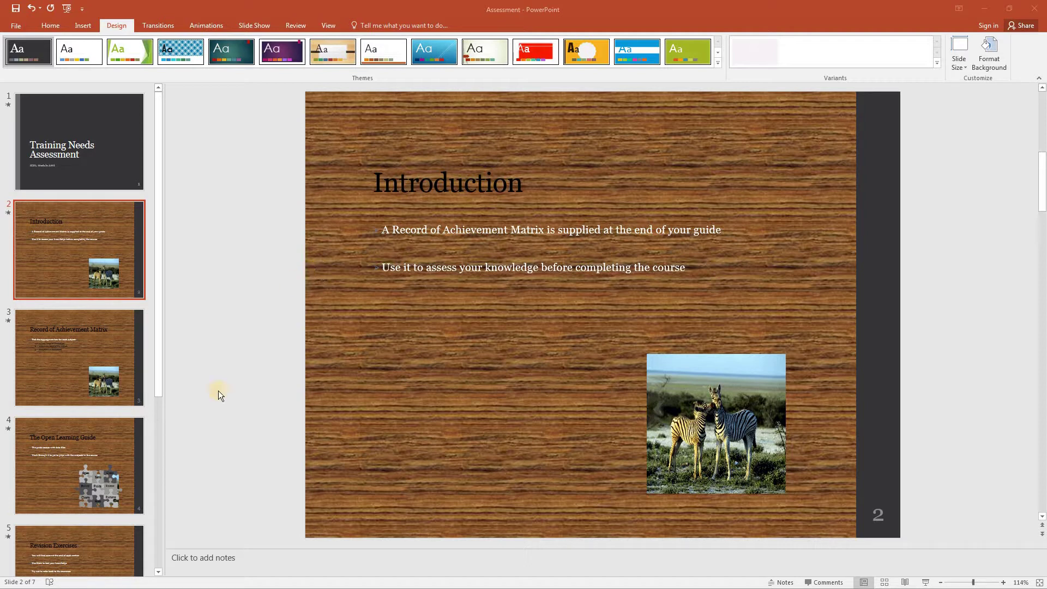
{"action": "left_click", "coordinate": [86, 477]}
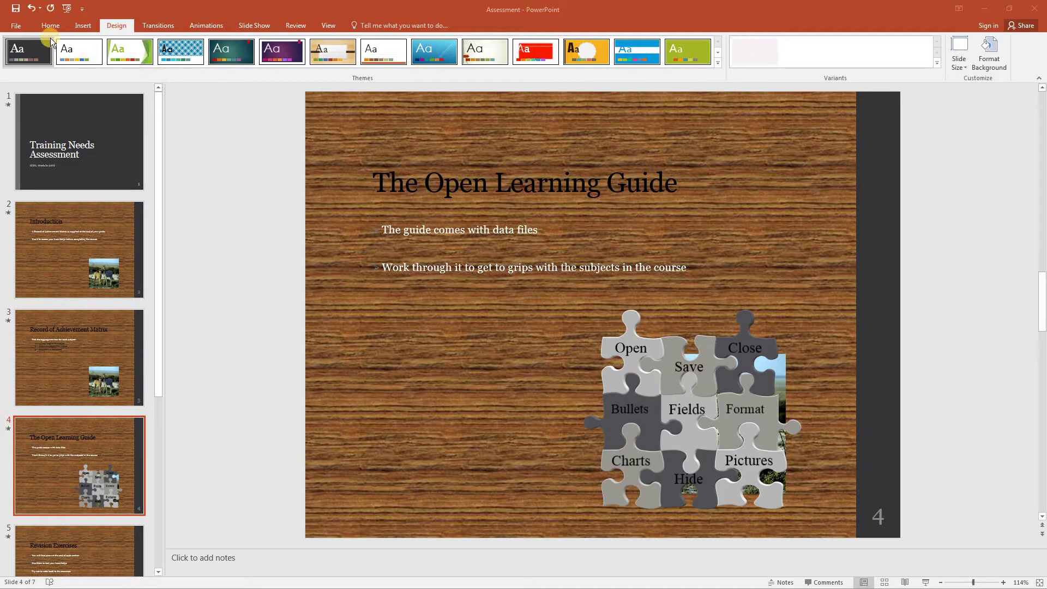
Step: Close Assessment with Alt+F4 without saving, then reopen it from the Recent list
{"action": "key", "text": "alt+F4"}
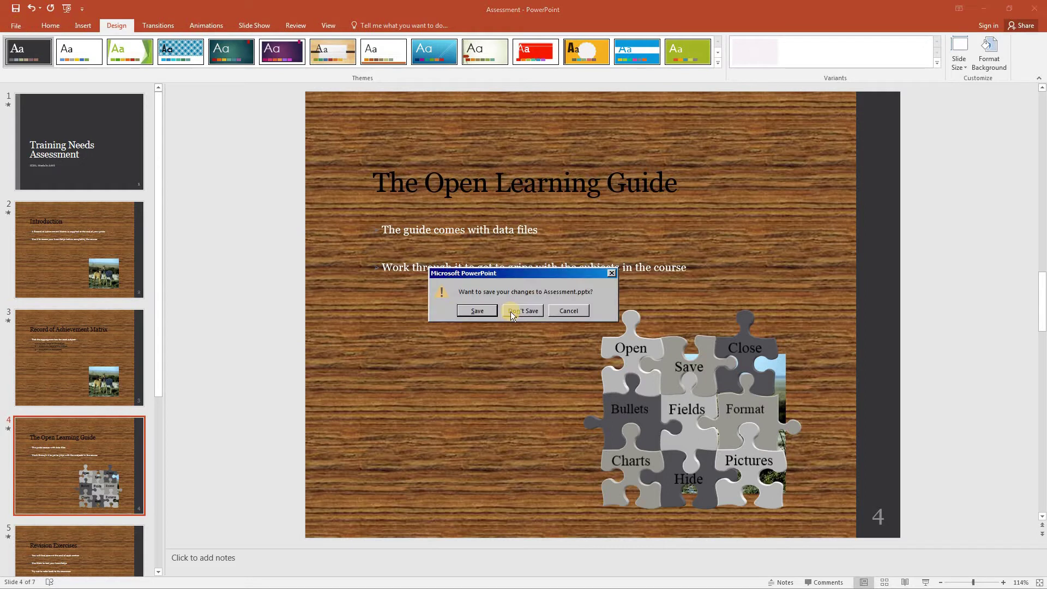
{"action": "left_click", "coordinate": [511, 311]}
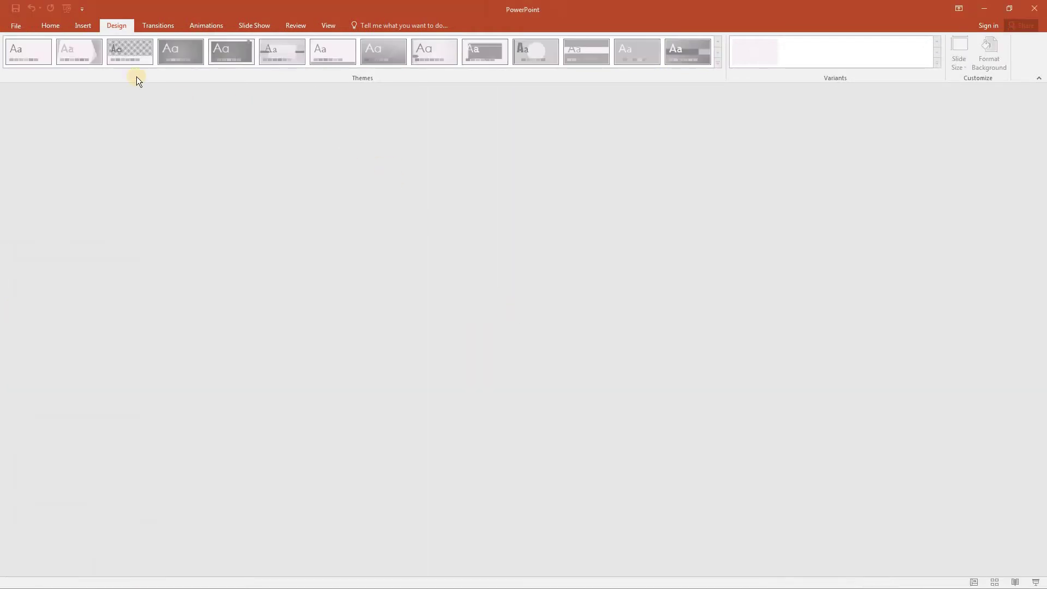
{"action": "left_click", "coordinate": [12, 27]}
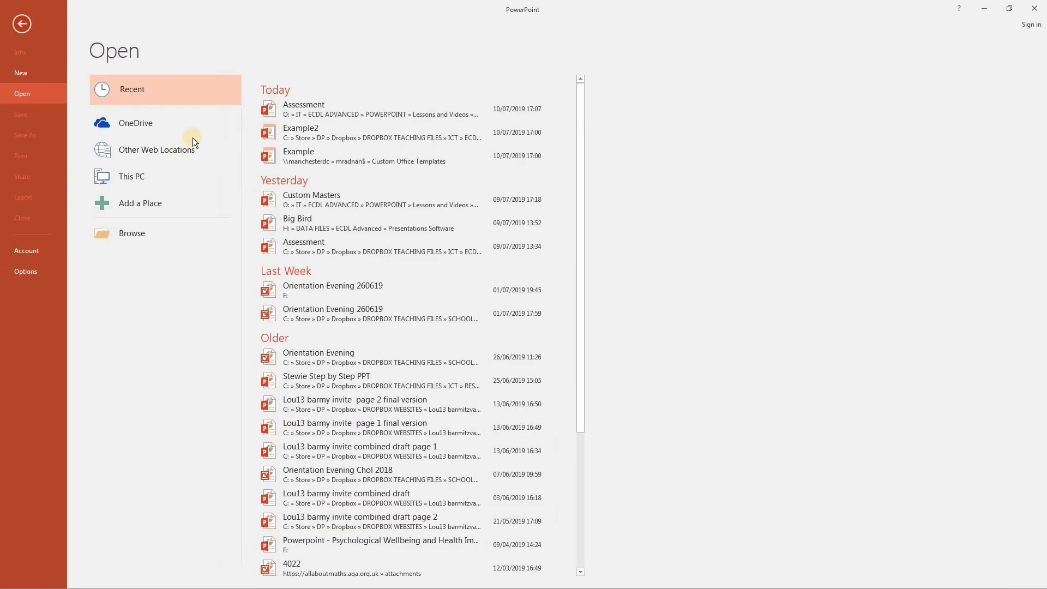
{"action": "left_click", "coordinate": [313, 109]}
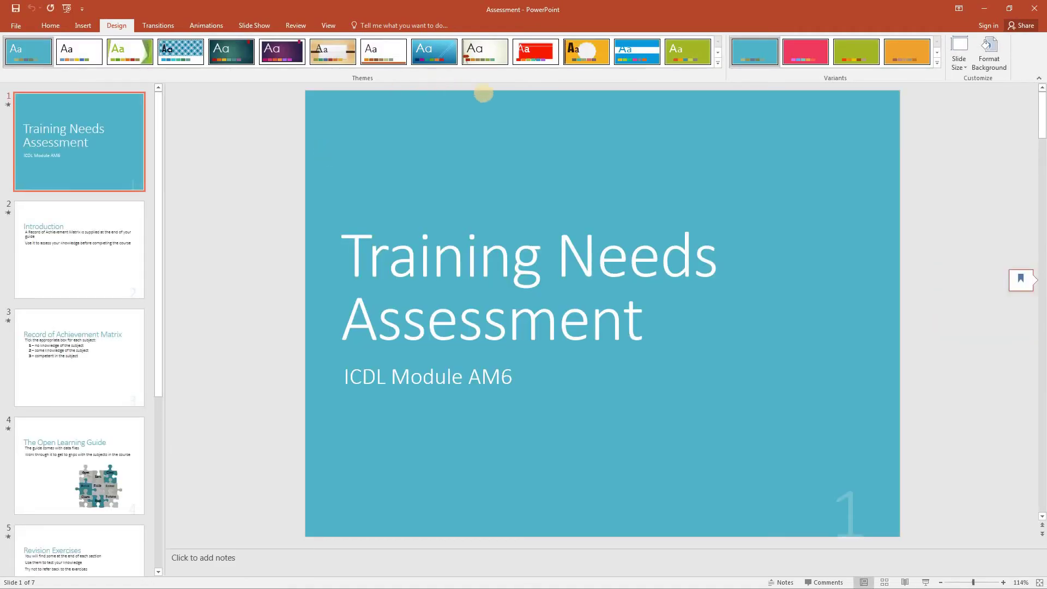
Step: Delete the Example template file via Browse for Themes, confirming the move to the Recycle Bin
{"action": "left_click", "coordinate": [717, 64]}
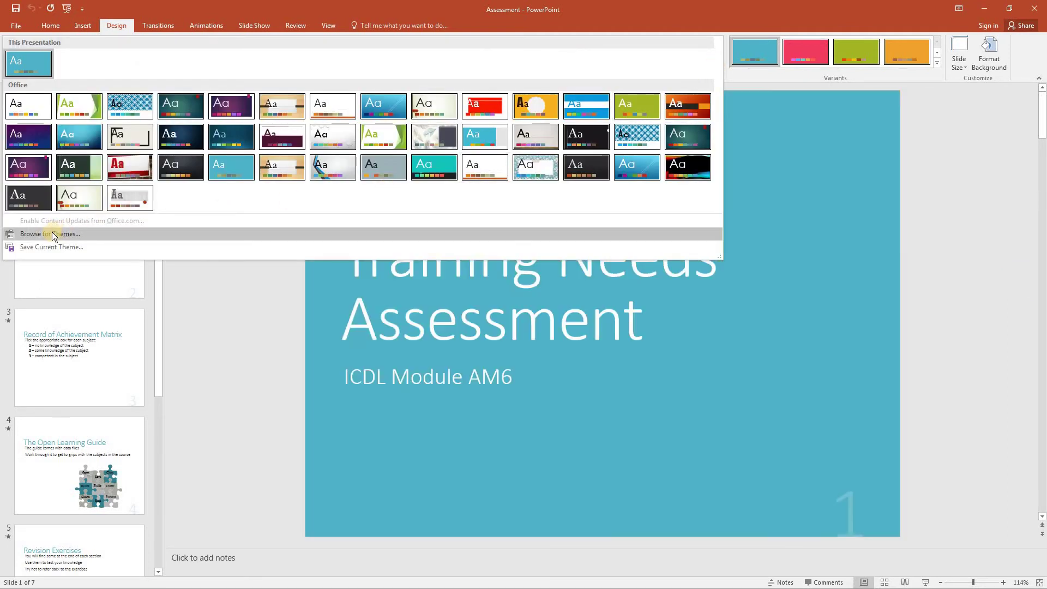
{"action": "left_click", "coordinate": [51, 233]}
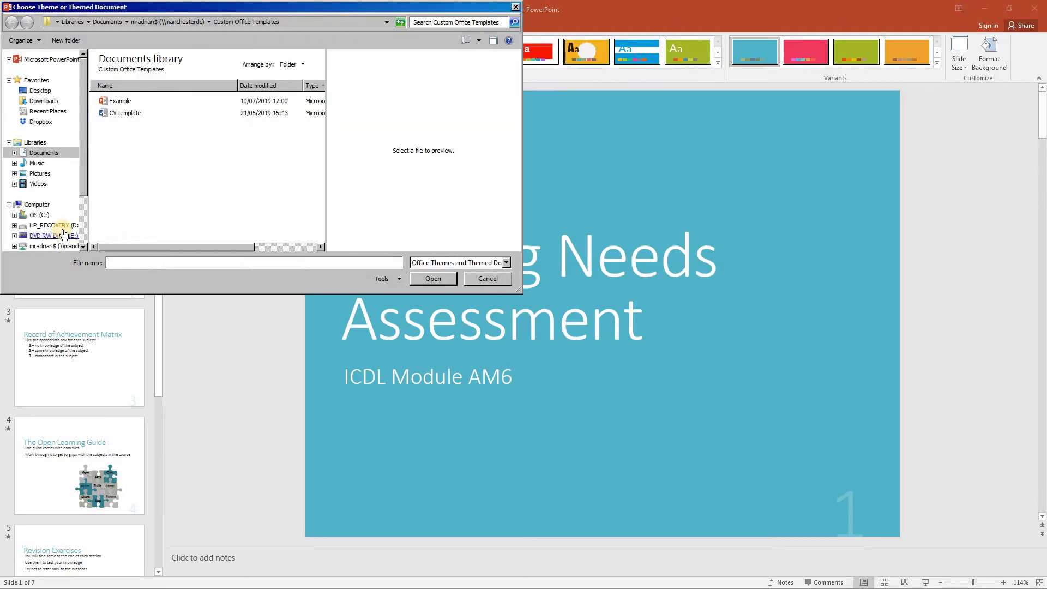
{"action": "double_click", "coordinate": [125, 102]}
{"action": "right_click", "coordinate": [126, 102]}
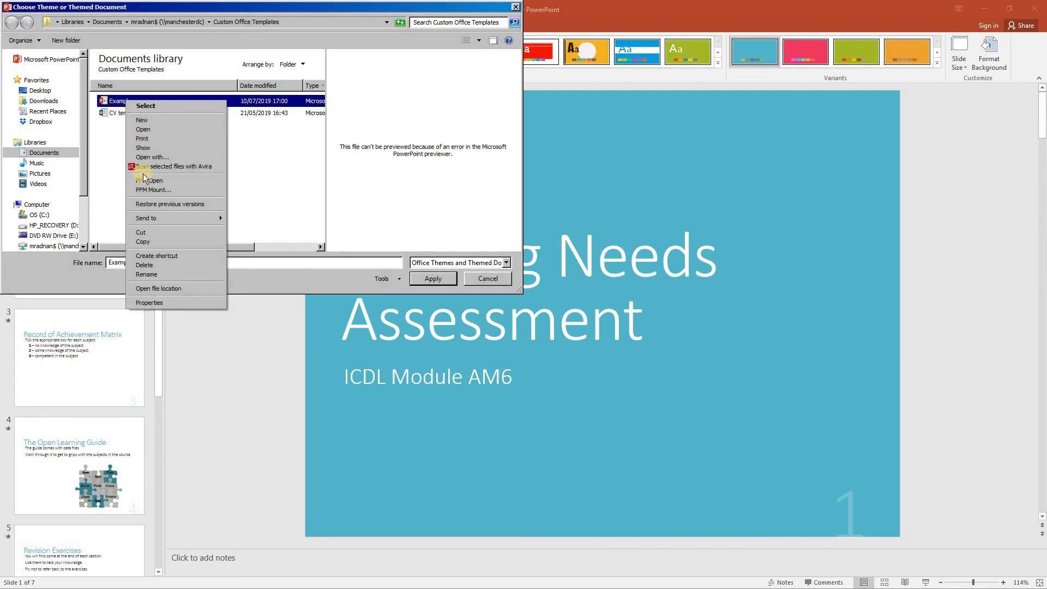
{"action": "left_click", "coordinate": [147, 268]}
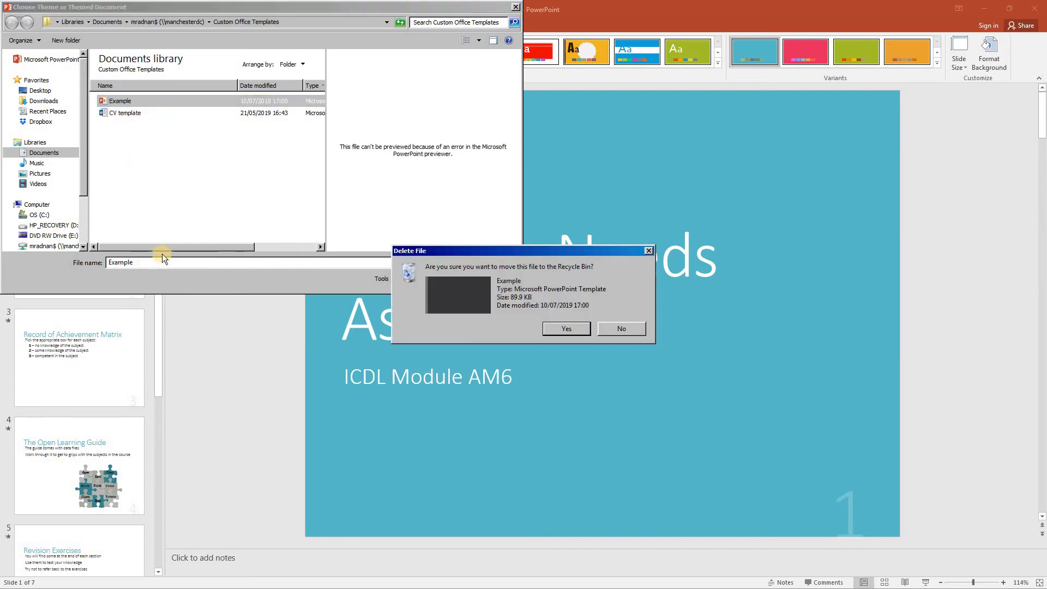
{"action": "left_click", "coordinate": [556, 330]}
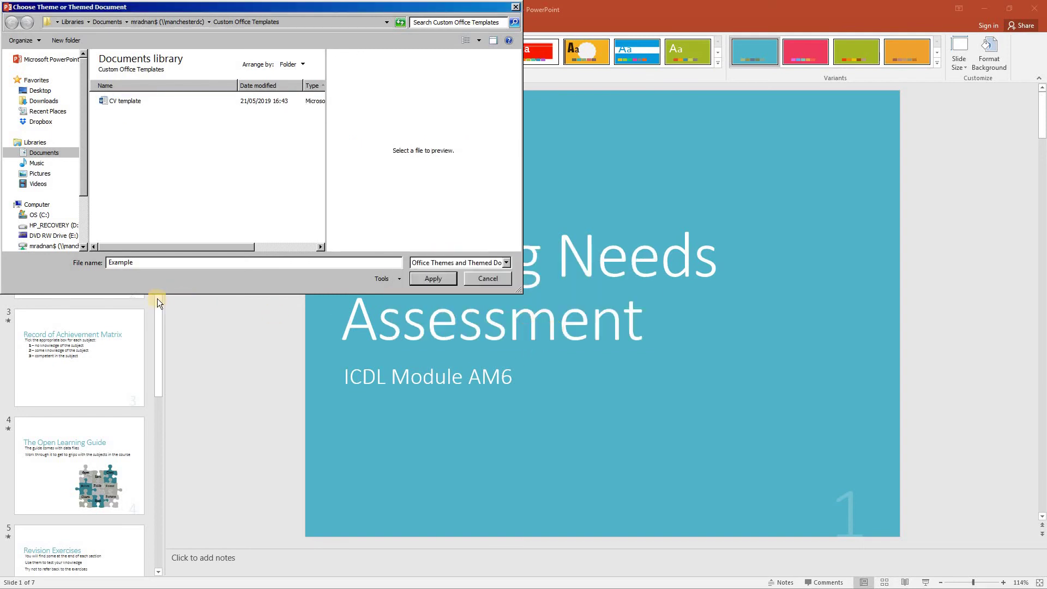
{"action": "left_click", "coordinate": [470, 279]}
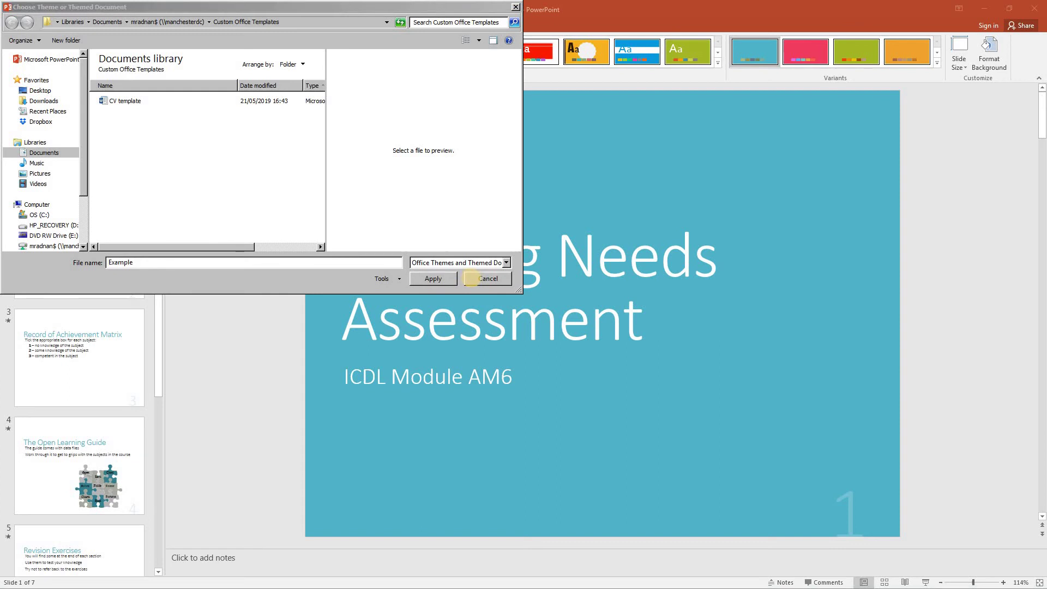
Step: Cancel the theme browser and return to Assessment's File Info page
{"action": "left_click", "coordinate": [473, 280]}
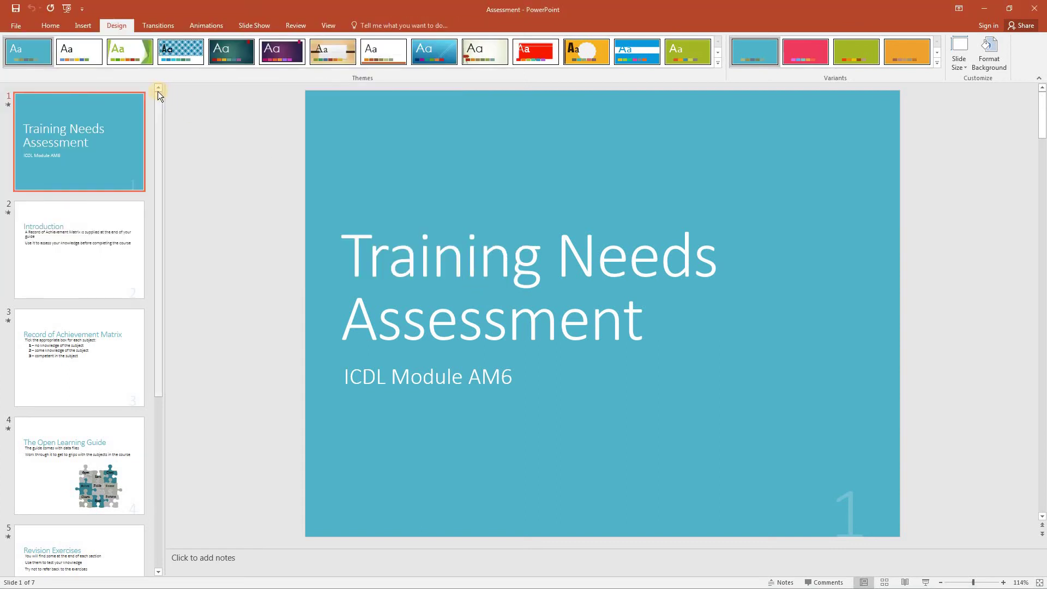
{"action": "left_click", "coordinate": [15, 28]}
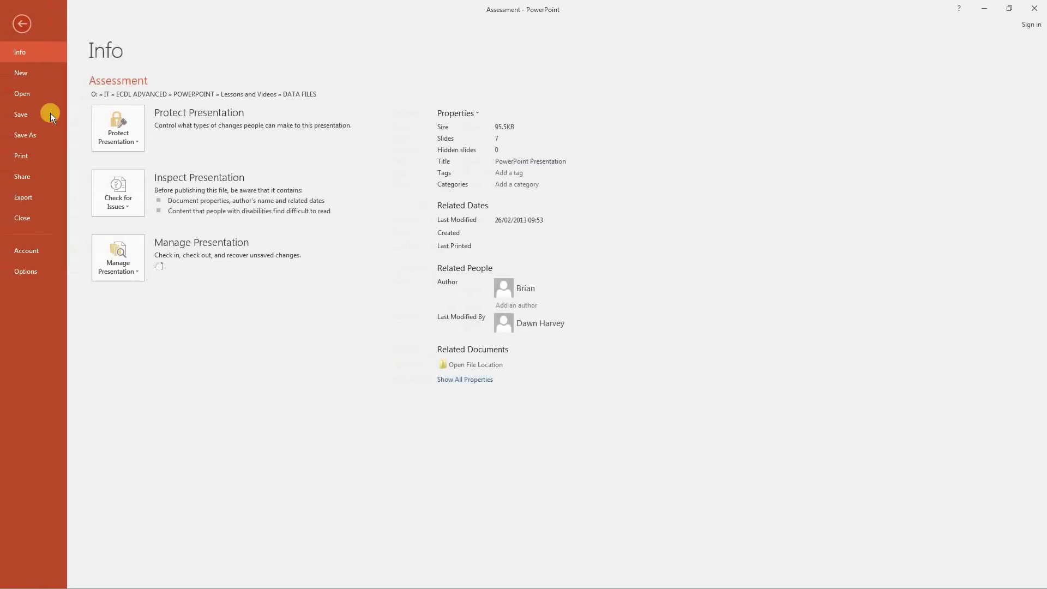